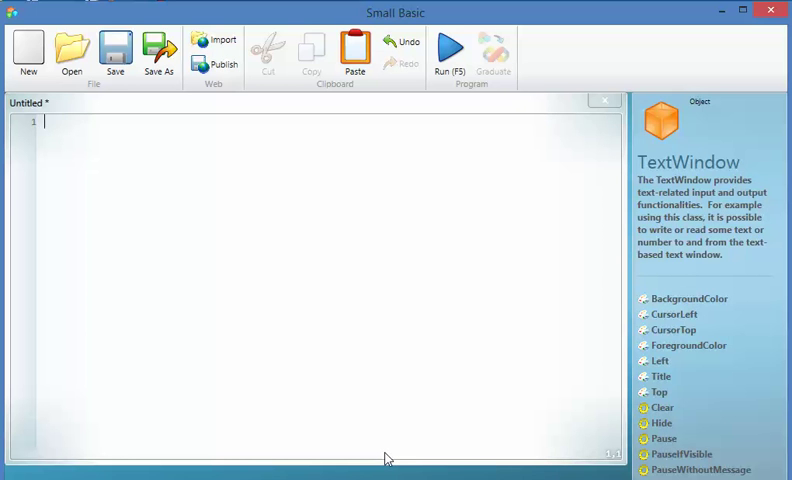
pyautogui.write('Text')
# Step: Write line 1 as TextWindow.WriteLine("What is the largest number can you multiply with?")
pyautogui.press('Down')
pyautogui.press('Tab')
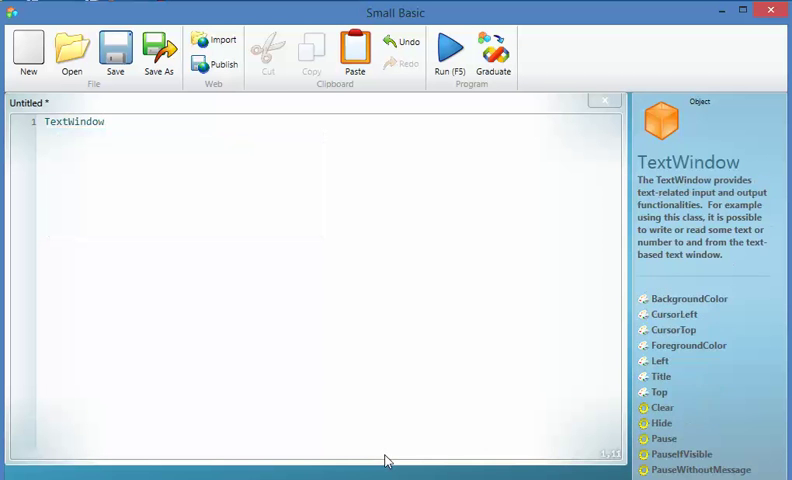
pyautogui.write('.')
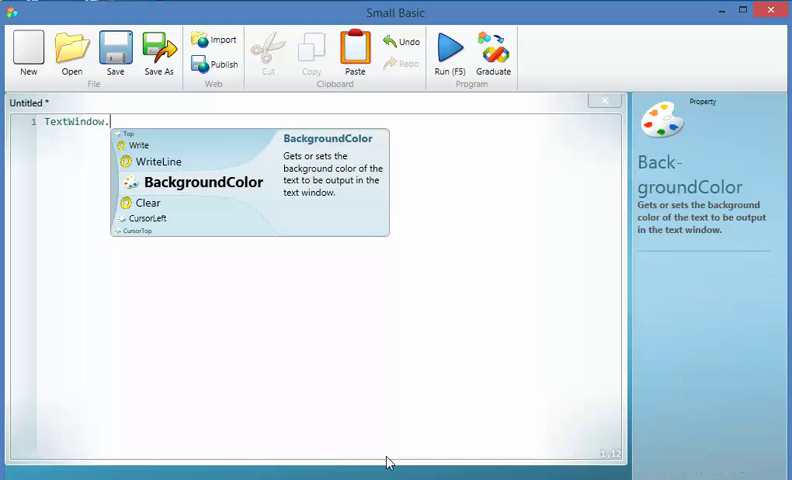
pyautogui.press('Up')
pyautogui.press('Tab')
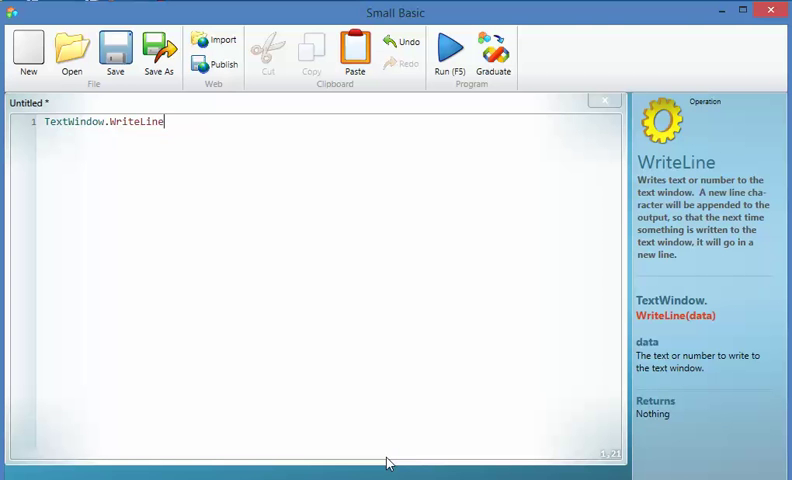
pyautogui.write('("')
pyautogui.write('What num')
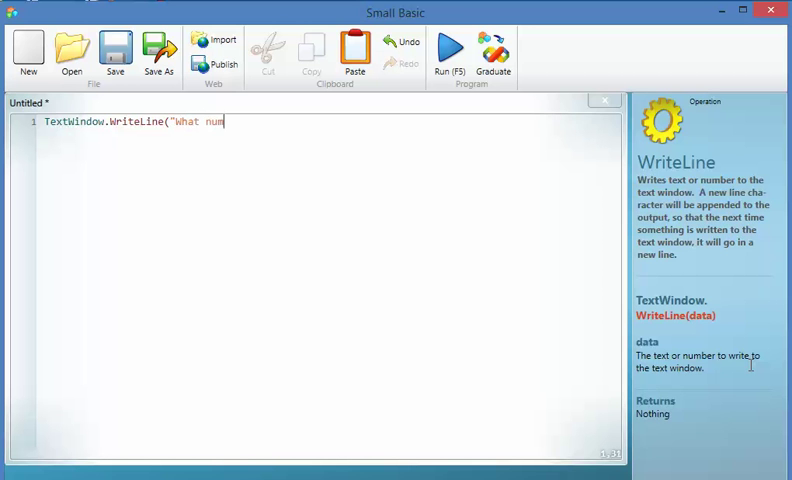
pyautogui.write('ber can you multiply with?"')
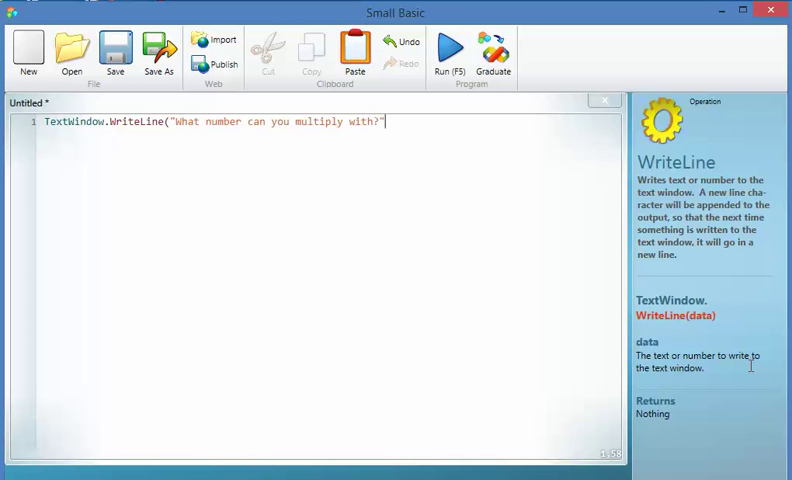
pyautogui.write(')')
pyautogui.press('Left')
pyautogui.press('Left')
pyautogui.press('Left')
pyautogui.press('Left')
pyautogui.press('Left')
pyautogui.press('Left')
pyautogui.press('Left')
pyautogui.press('Left')
pyautogui.press('Left')
pyautogui.press('Left')
pyautogui.press('Left')
pyautogui.press('Left')
pyautogui.write('is the largest')
pyautogui.press('Right')
pyautogui.press('Right')
pyautogui.press('Right')
pyautogui.press('Right')
pyautogui.press('Right')
pyautogui.press('Right')
pyautogui.press('Right')
pyautogui.press('Right')
pyautogui.press('Right')
# Step: Add line 2 as limit = TextWindow.ReadNumber() and leave a blank line below it
pyautogui.press('Return')
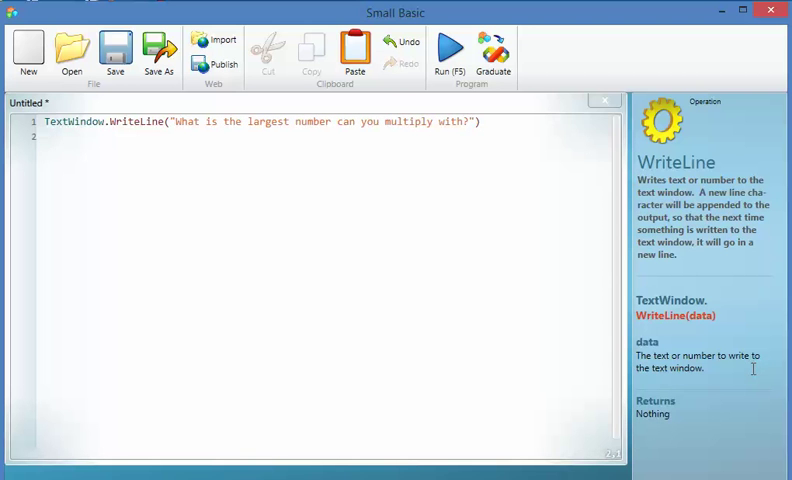
pyautogui.write('lim')
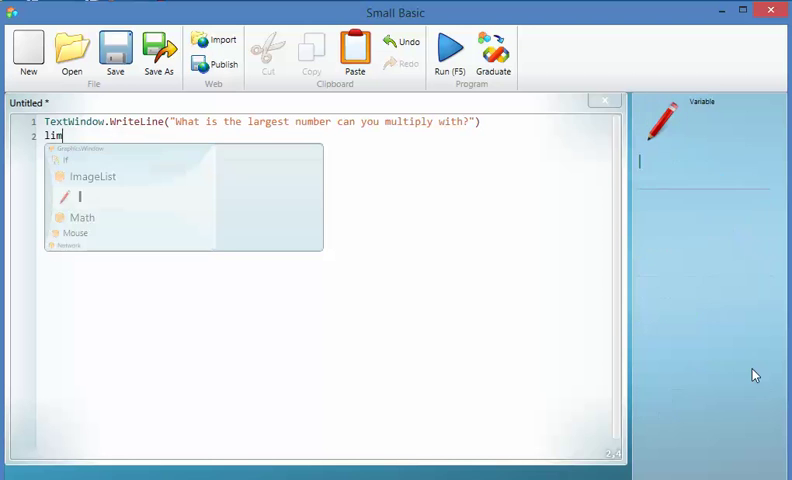
pyautogui.write('it')
pyautogui.write(' = ')
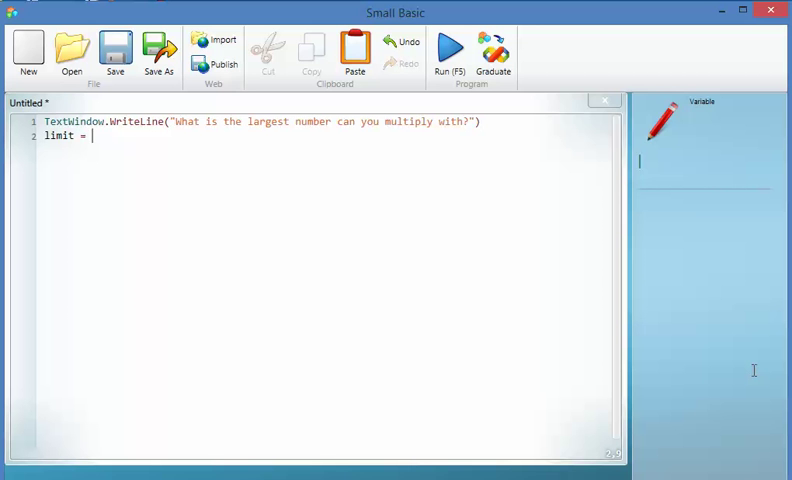
pyautogui.write('Text')
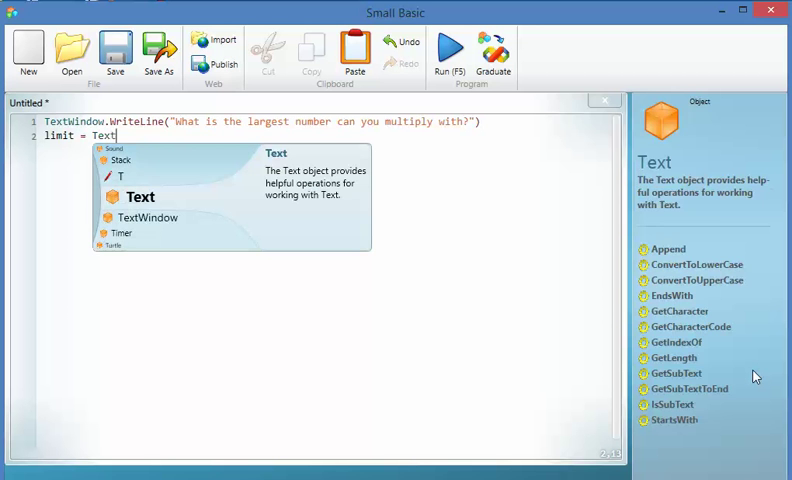
pyautogui.write('Window.Read')
pyautogui.press('Down')
pyautogui.press('Return')
pyautogui.write('()')
pyautogui.press('Return')
pyautogui.press('Return')
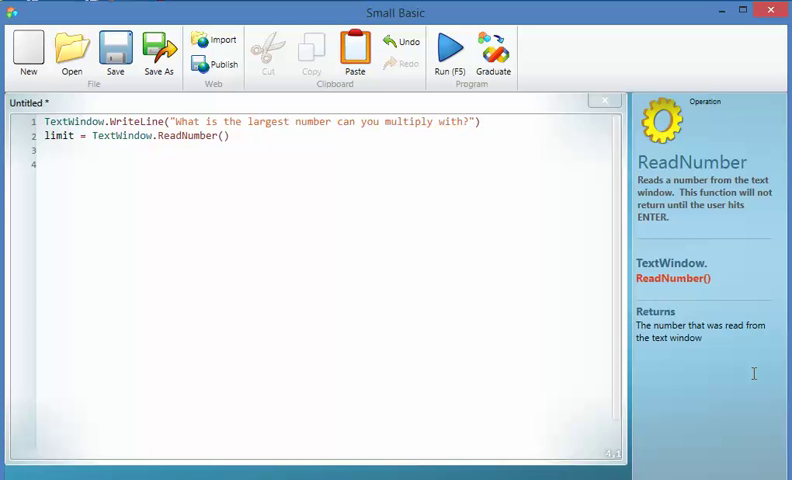
pyautogui.write('number1 = ')
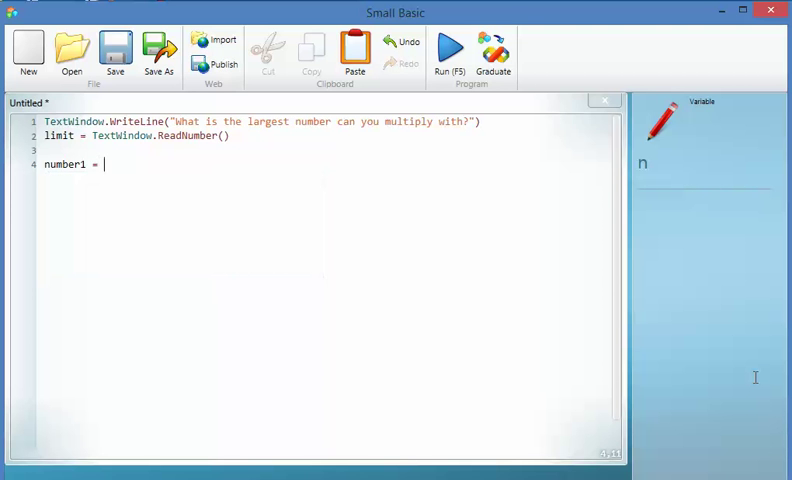
pyautogui.write('Math.')
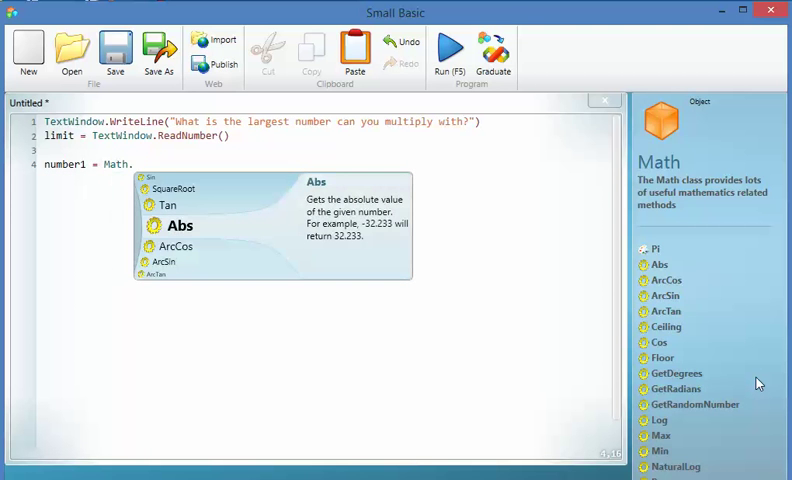
pyautogui.write('Get')
# Step: Write number1 = Math.GetRandomNumber(limit), replacing the default 10 with limit
pyautogui.press('Down')
pyautogui.press('Down')
pyautogui.press('Return')
pyautogui.write('(10)')
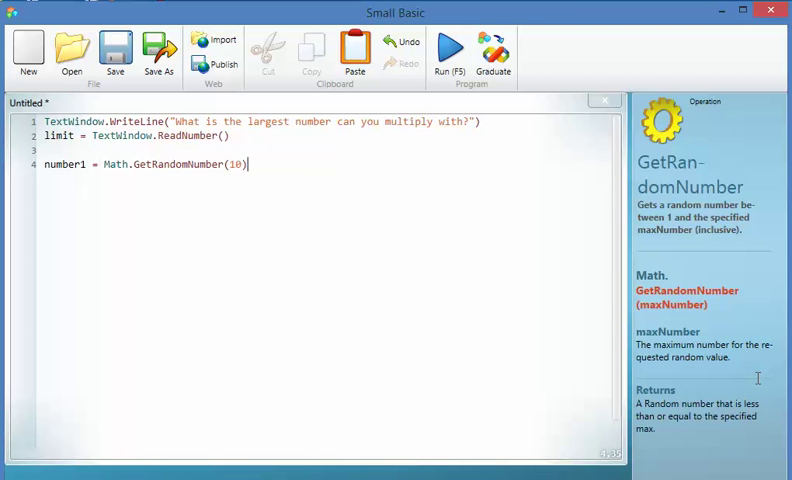
pyautogui.press('Left')
pyautogui.hotkey('shift', 'Left')
pyautogui.hotkey('shift', 'Left')
pyautogui.write('limit')
pyautogui.press('Right')
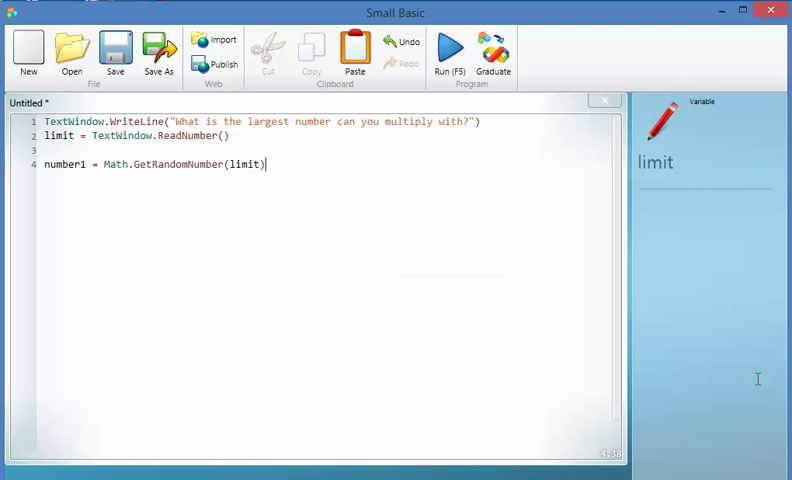
pyautogui.press('Return')
# Step: Duplicate the number1 line below and rename the copy to number2
pyautogui.press('Up')
pyautogui.hotkey('shift', 'Down')
pyautogui.hotkey('ctrl', 'c')
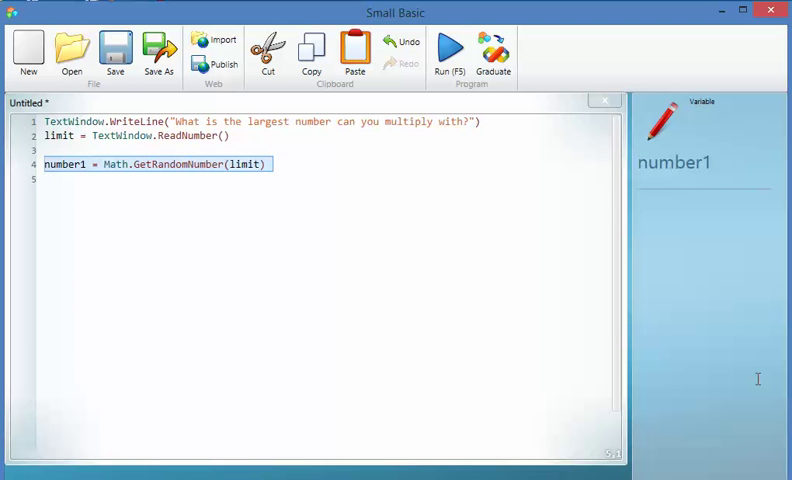
pyautogui.click(76, 178)
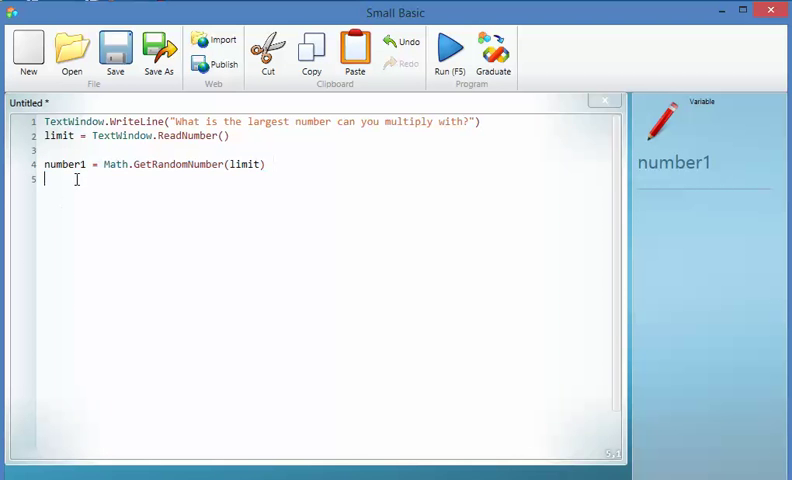
pyautogui.hotkey('ctrl', 'v')
pyautogui.click(86, 178)
pyautogui.press('BackSpace')
pyautogui.write('2')
pyautogui.press('Down')
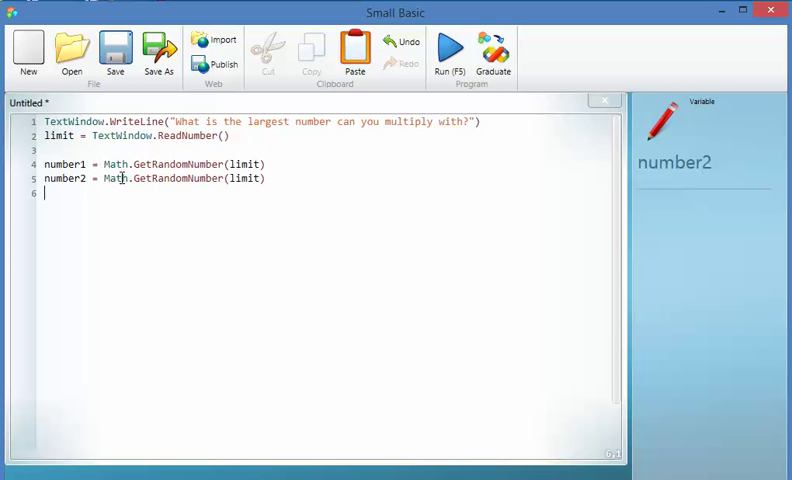
pyautogui.write('answer = nu')
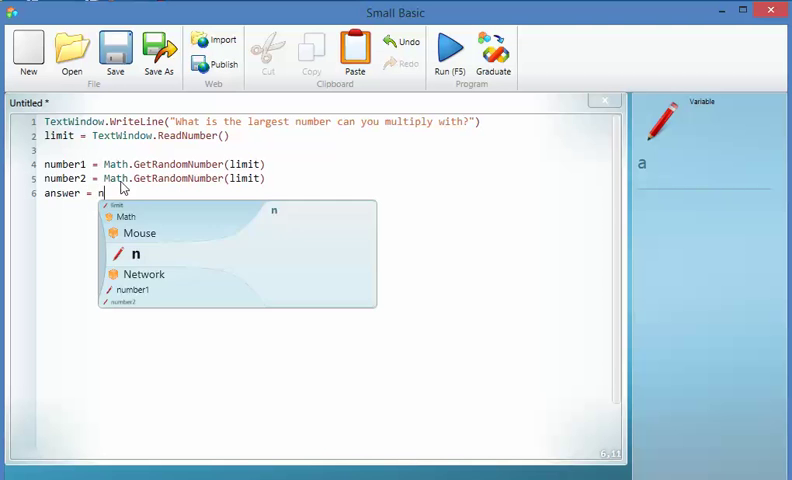
pyautogui.write('mber1 * num')
# Step: Add answer = number1 * number2 and leave a blank line below it
pyautogui.press('Down')
pyautogui.write('ber2')
pyautogui.press('Return')
pyautogui.press('Return')
pyautogui.press('Return')
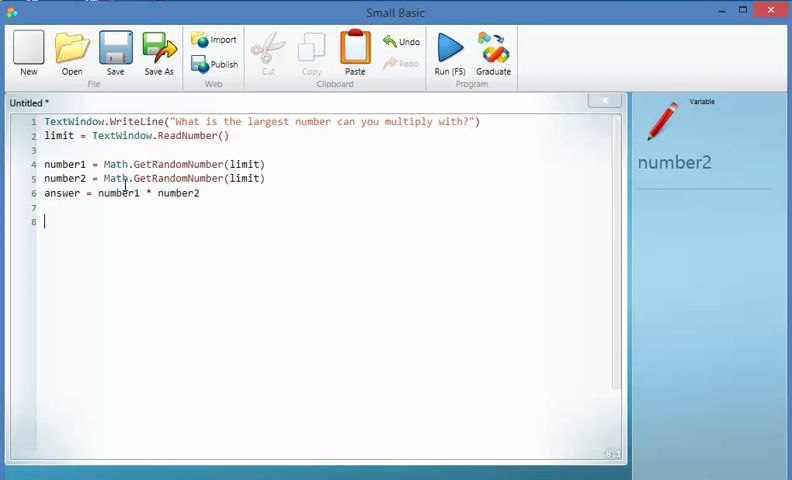
pyautogui.write('Text')
# Step: Write line 8 as TextWindow.WriteLine(number1 + " x " + number2 + " =")
pyautogui.press('Down')
pyautogui.press('Tab')
pyautogui.write('.Wri')
pyautogui.press('Down')
pyautogui.press('Tab')
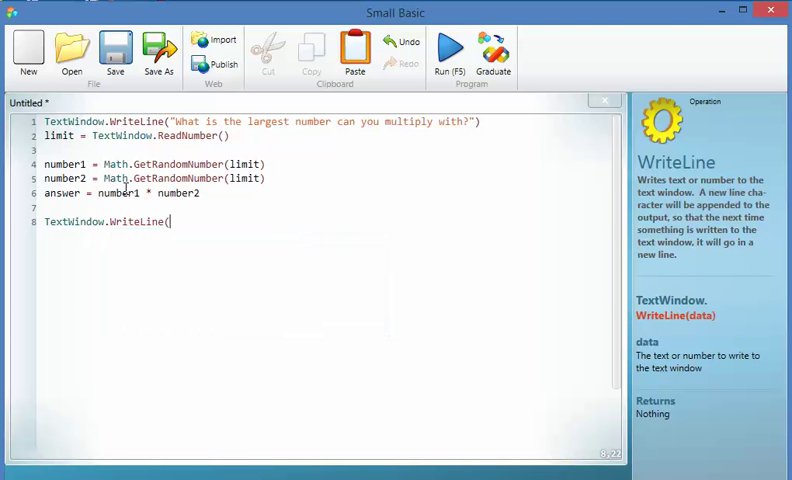
pyautogui.write('(')
pyautogui.write('number1')
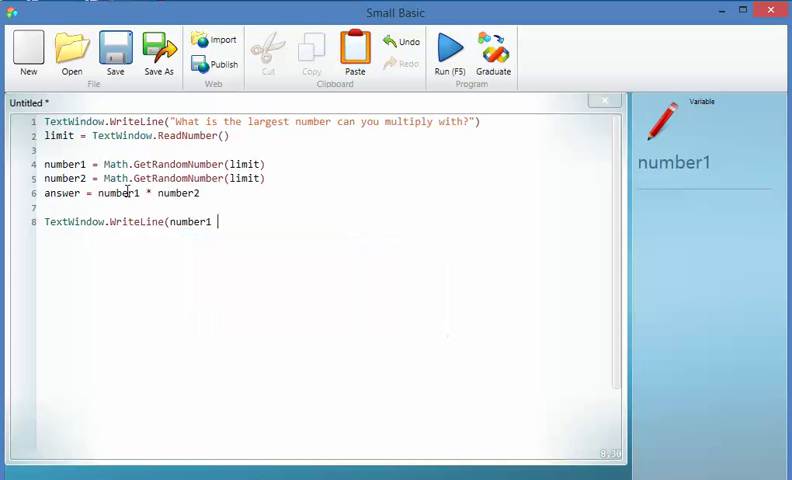
pyautogui.write(' + " ')
pyautogui.write('x " + nu')
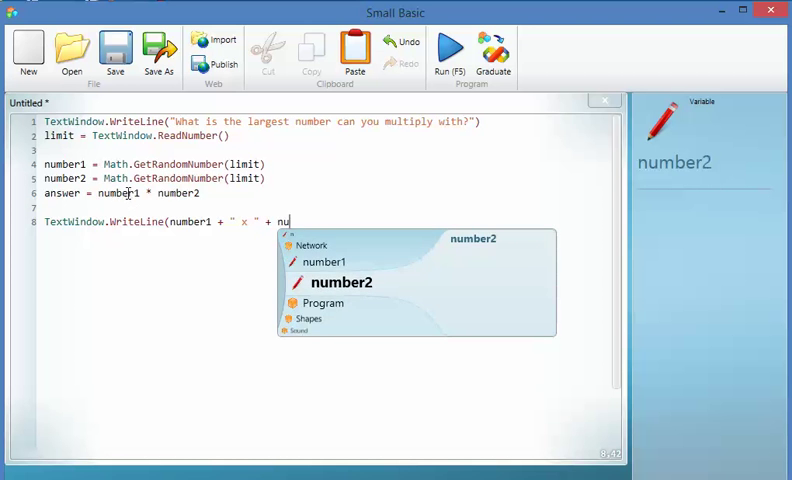
pyautogui.press('Tab')
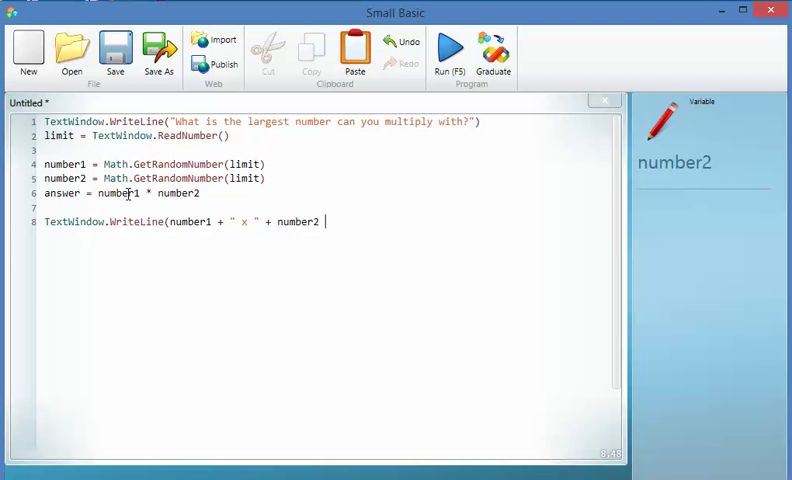
pyautogui.write('+ ')
pyautogui.write('"')
pyautogui.write(' x " +')
pyautogui.press('BackSpace')
pyautogui.write('=")')
pyautogui.press('Return')
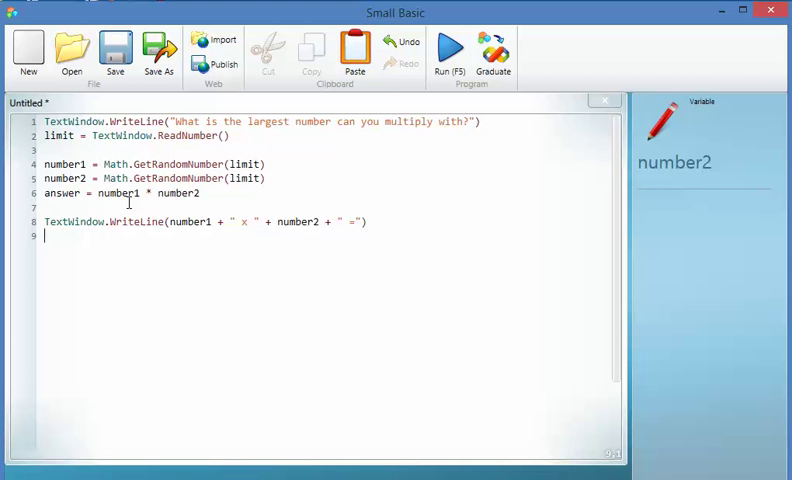
pyautogui.write('a')
# Step: Write line 9 as useranswer = TextWindow.ReadNumber()
pyautogui.press('BackSpace')
pyautogui.write('useranswer = ')
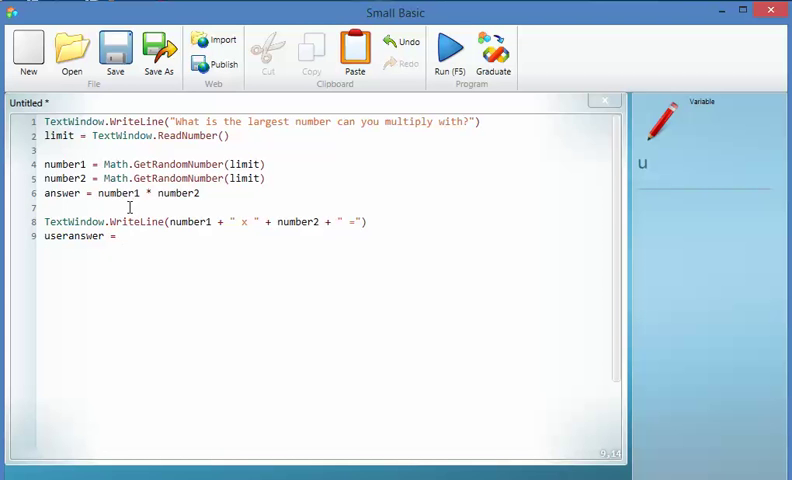
pyautogui.write('Text')
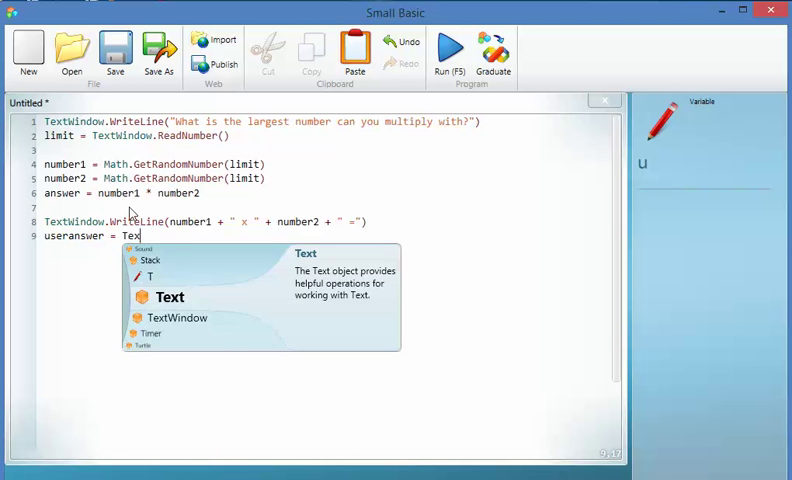
pyautogui.press('Down')
pyautogui.press('Tab')
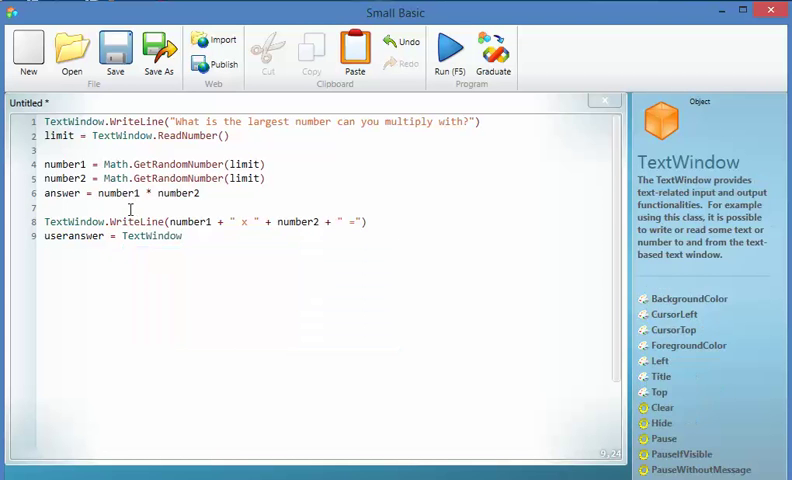
pyautogui.write('.')
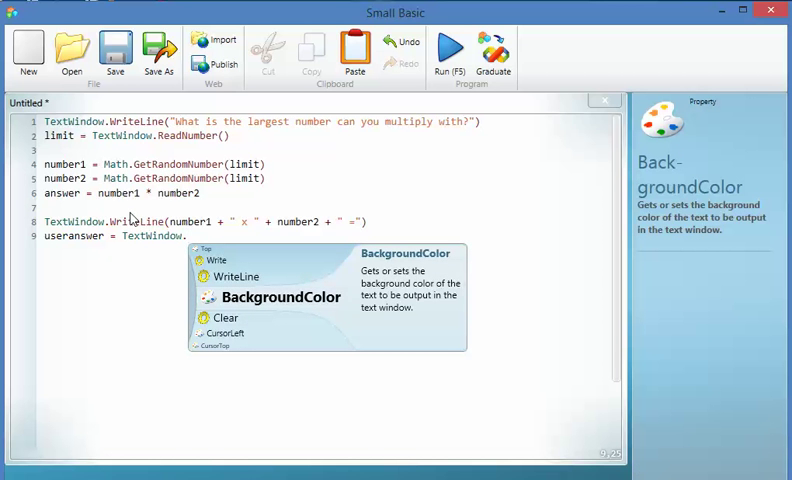
pyautogui.write('R')
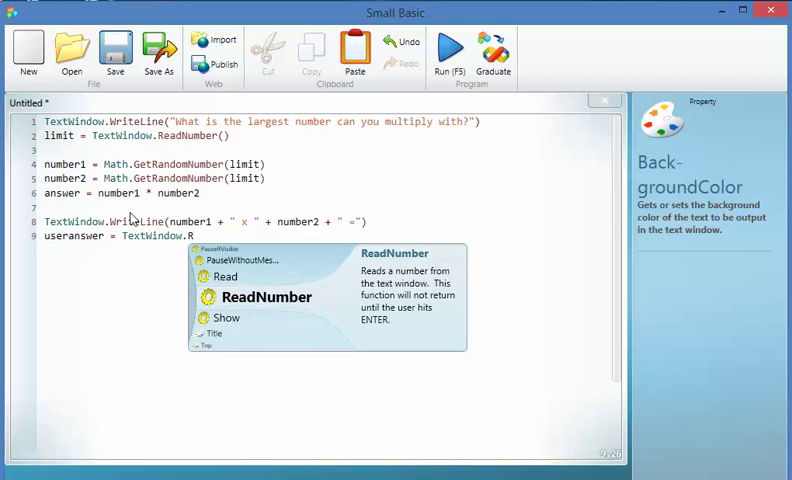
pyautogui.press('Down')
pyautogui.press('Return')
pyautogui.write('()')
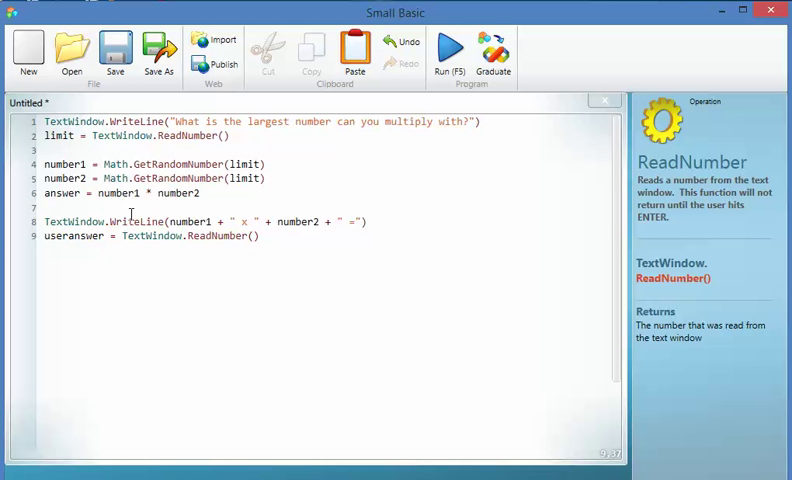
# Step: Run the quiz with limit 12, answer 20 to 4 x 5, and close the console
pyautogui.click(452, 57)
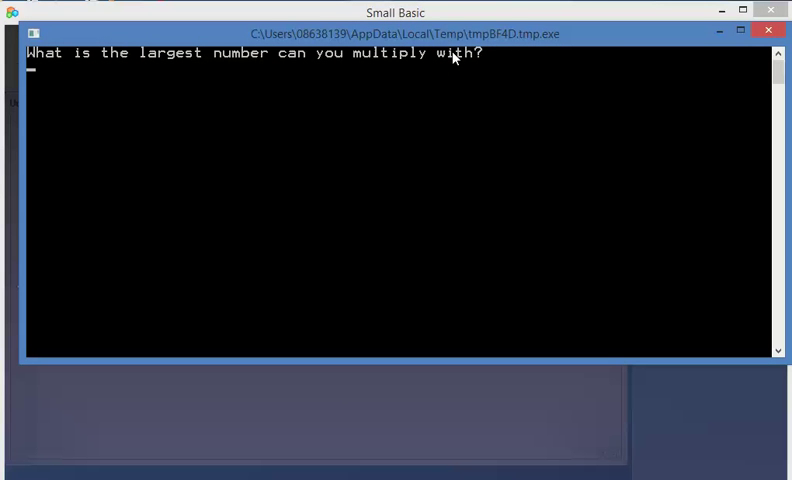
pyautogui.write('12')
pyautogui.press('Return')
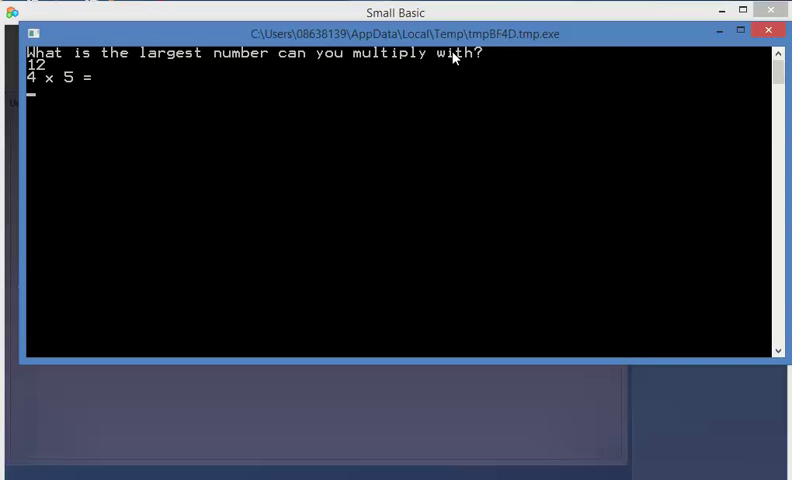
pyautogui.write('20')
pyautogui.press('Return')
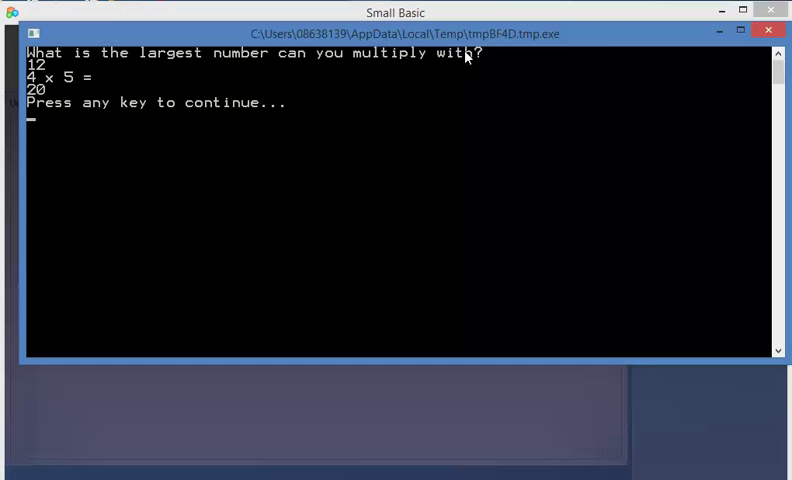
pyautogui.press('Return')
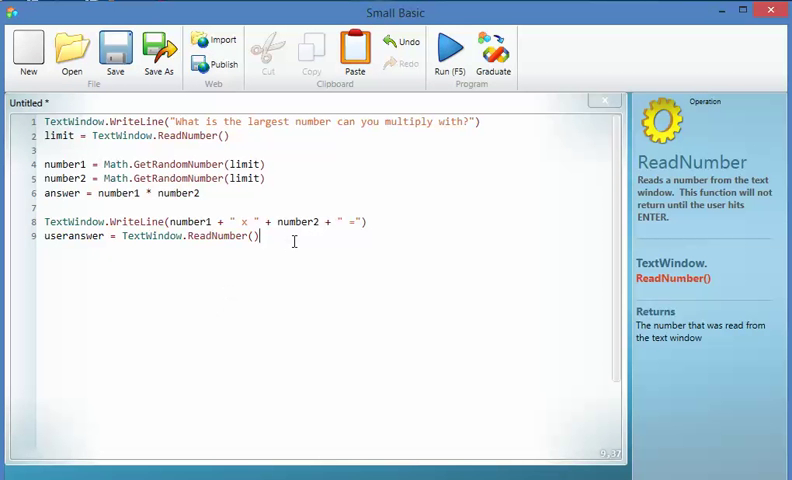
# Step: Add If useranswer = answer Then with TextWindow.WriteLine("Correct!") inside it
pyautogui.press('Return')
pyautogui.press('Return')
pyautogui.write('If ')
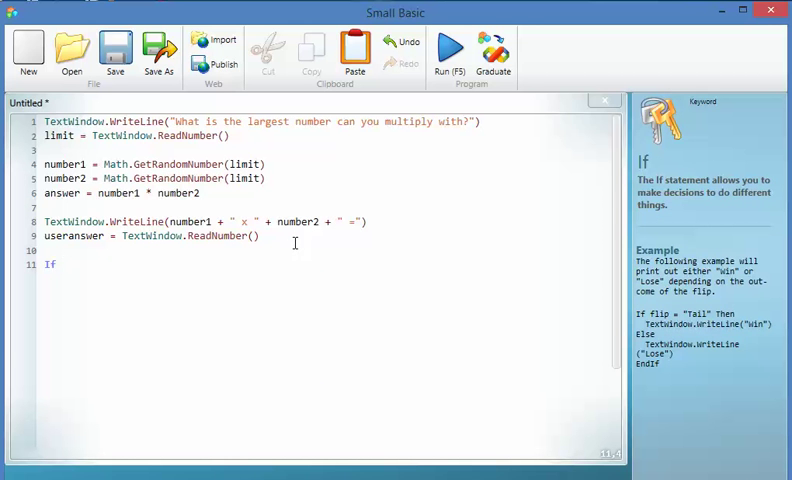
pyautogui.write('useranswer = answ')
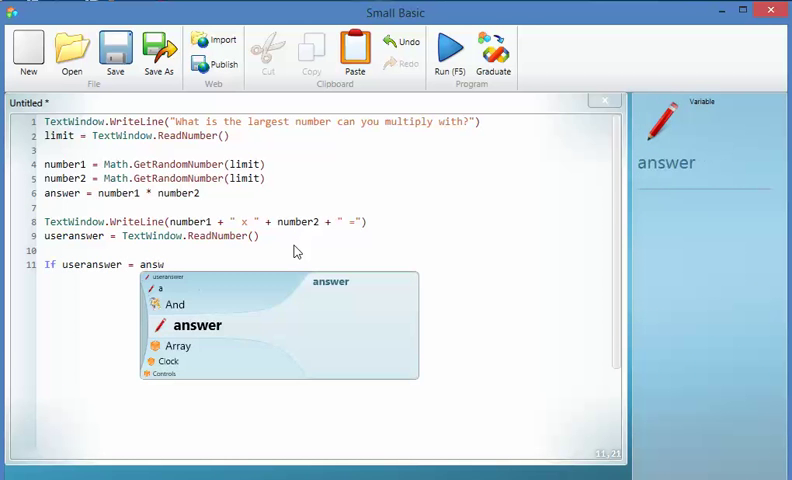
pyautogui.write('er then')
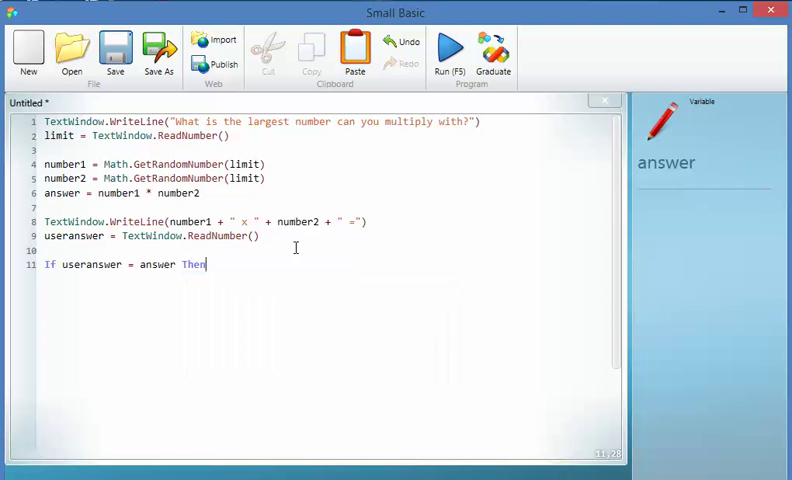
pyautogui.press('Return')
pyautogui.write('Text')
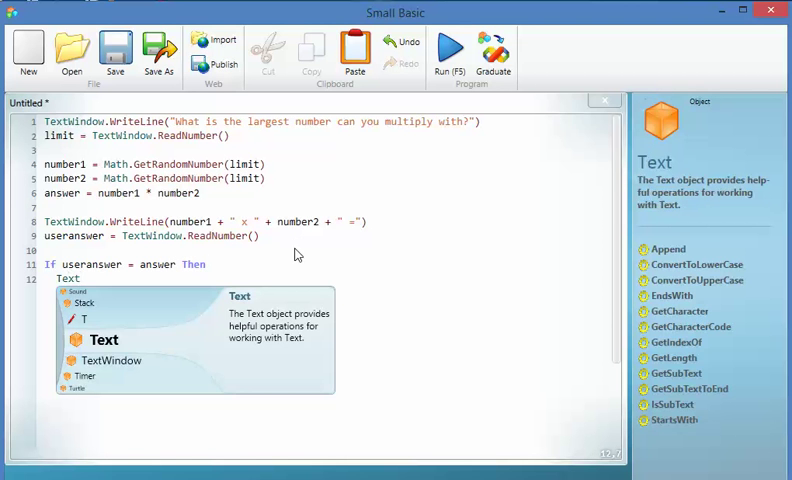
pyautogui.write('W')
pyautogui.press('Tab')
pyautogui.write('.Wr')
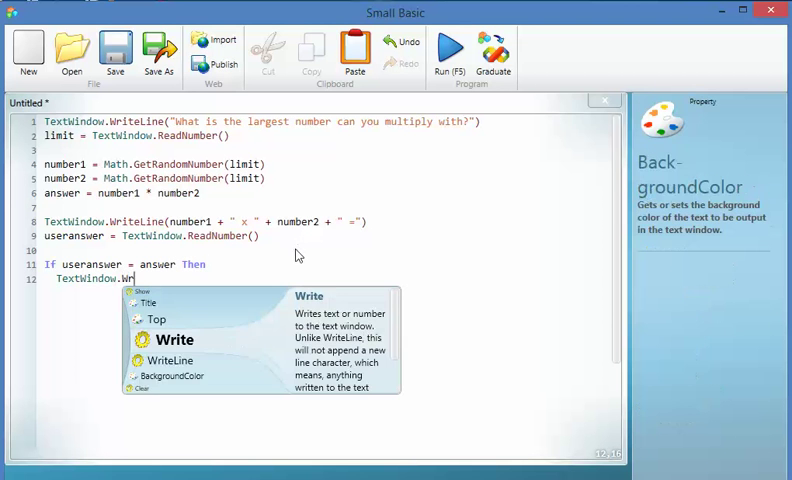
pyautogui.write('ite')
pyautogui.press('Down')
pyautogui.press('Tab')
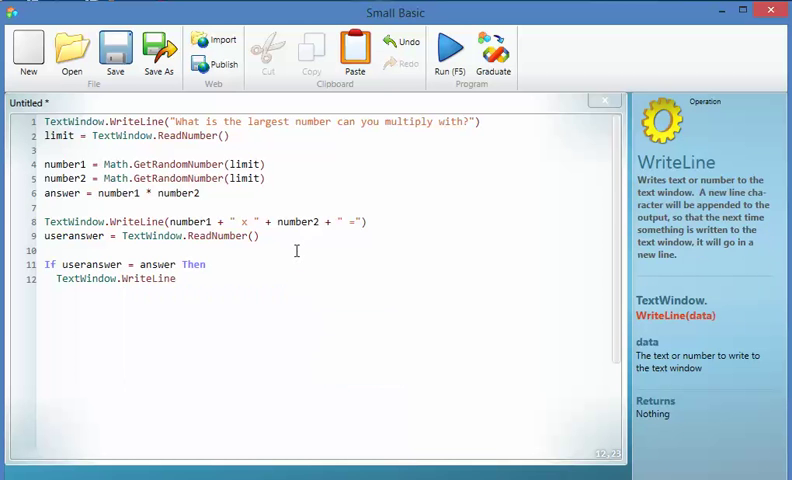
pyautogui.write('("Correct')
pyautogui.write('!')
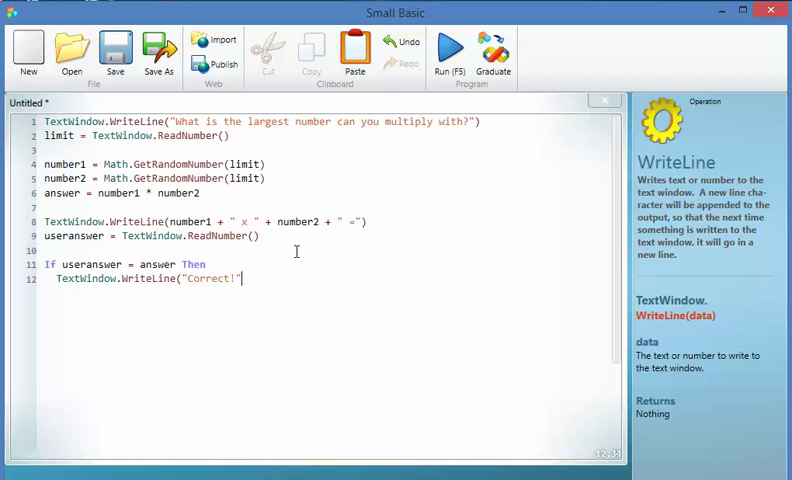
pyautogui.write('")')
pyautogui.press('Return')
pyautogui.write('Else')
# Step: Add the Else branch printing "Incorrect." and close the block with EndIf
pyautogui.press('Return')
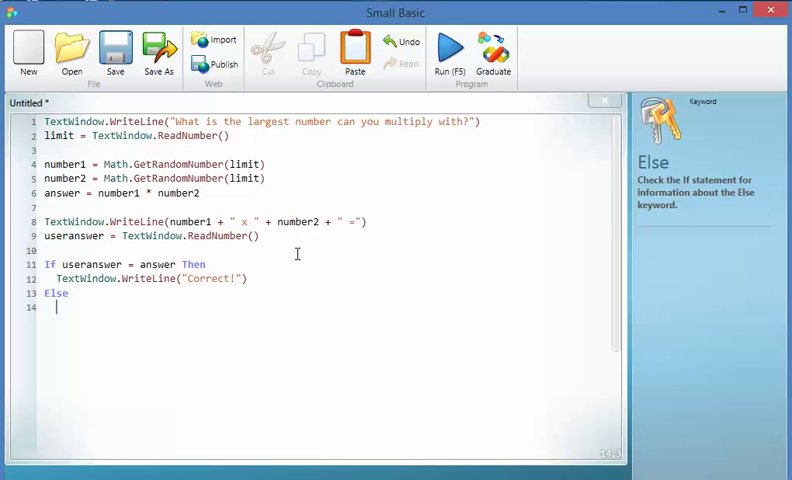
pyautogui.write('Te')
pyautogui.press('Down')
pyautogui.press('Tab')
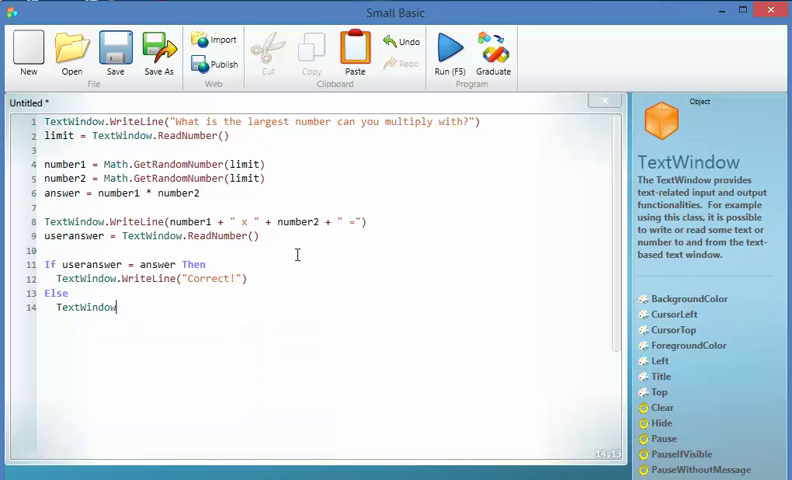
pyautogui.write('.Write')
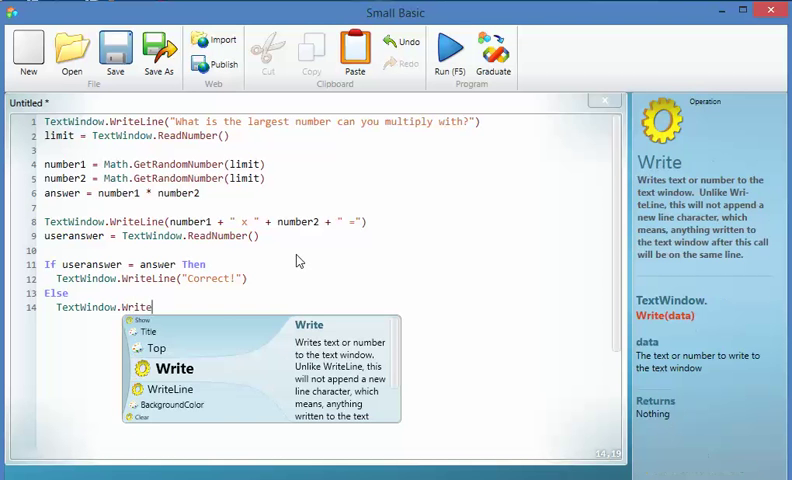
pyautogui.press('Down')
pyautogui.press('Tab')
pyautogui.write('("Incorrect')
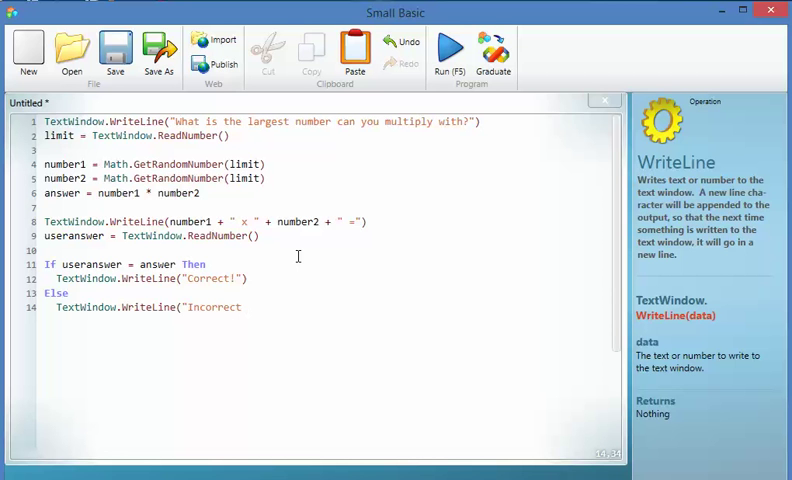
pyautogui.write('."')
pyautogui.write(')')
pyautogui.press('Return')
pyautogui.write('EndI')
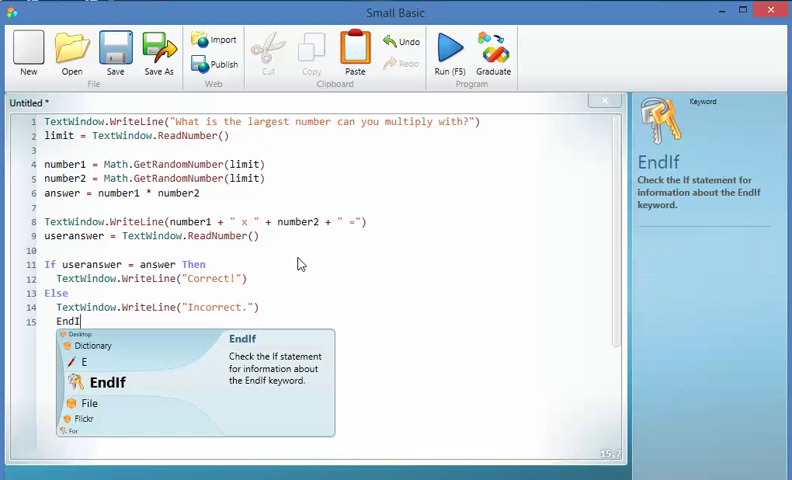
pyautogui.write('f')
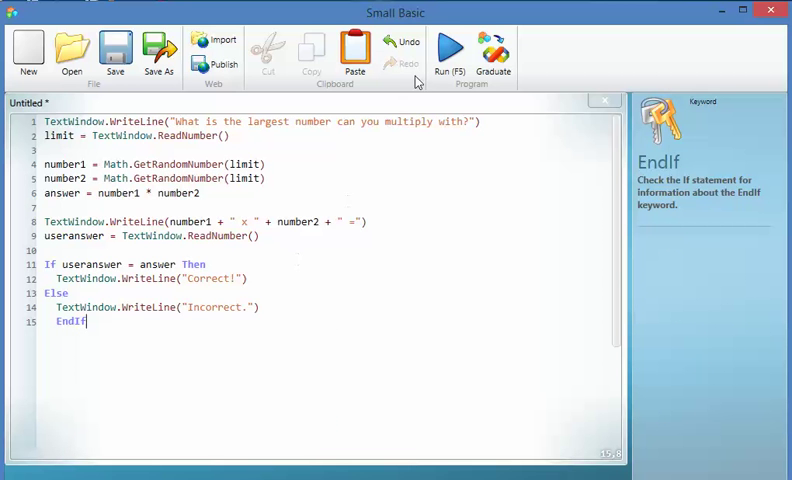
# Step: Run the quiz with limit 12, answer 6 to 1 x 5 to see Incorrect., and close the console
pyautogui.click(449, 52)
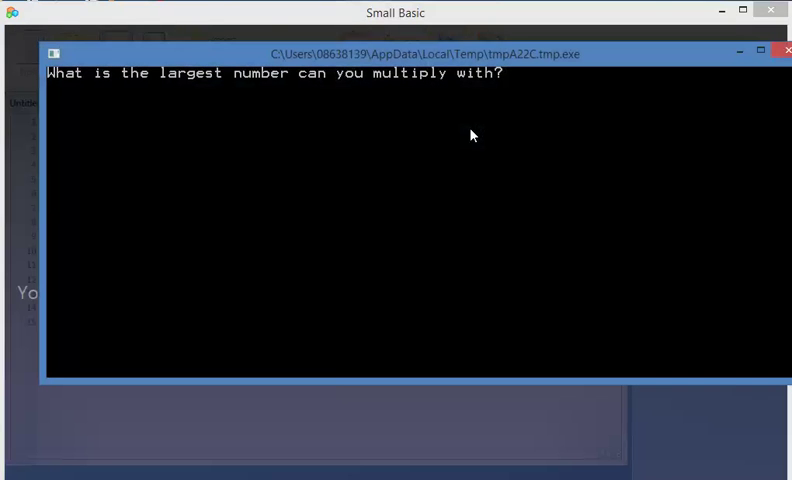
pyautogui.write('12')
pyautogui.press('Return')
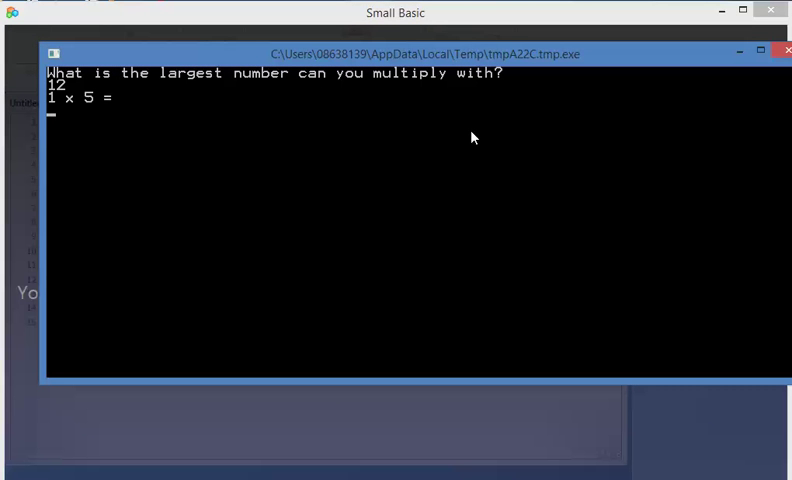
pyautogui.write('6')
pyautogui.press('Return')
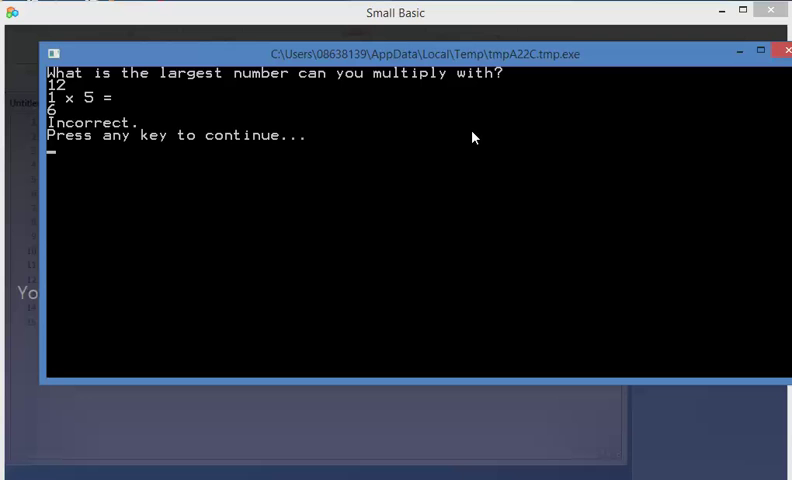
pyautogui.press('Return')
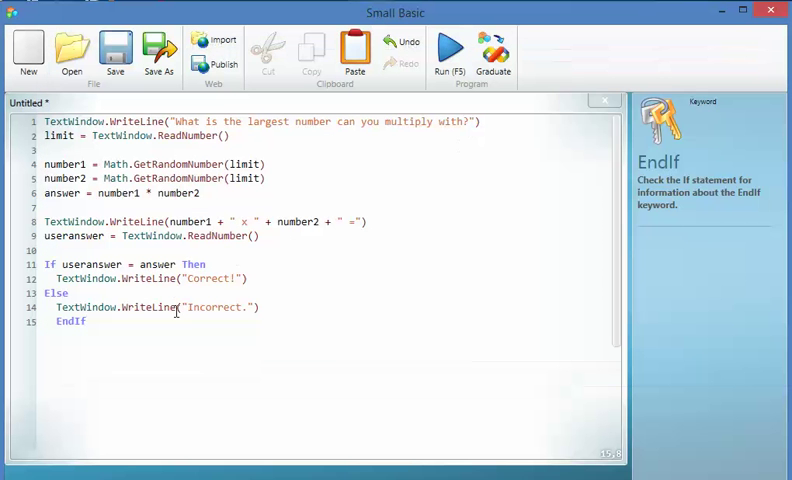
# Step: Insert For i = 1 To 10 after the limit line and EndFor after EndIf
pyautogui.click(67, 150)
pyautogui.press('Return')
pyautogui.press('Return')
pyautogui.press('Up')
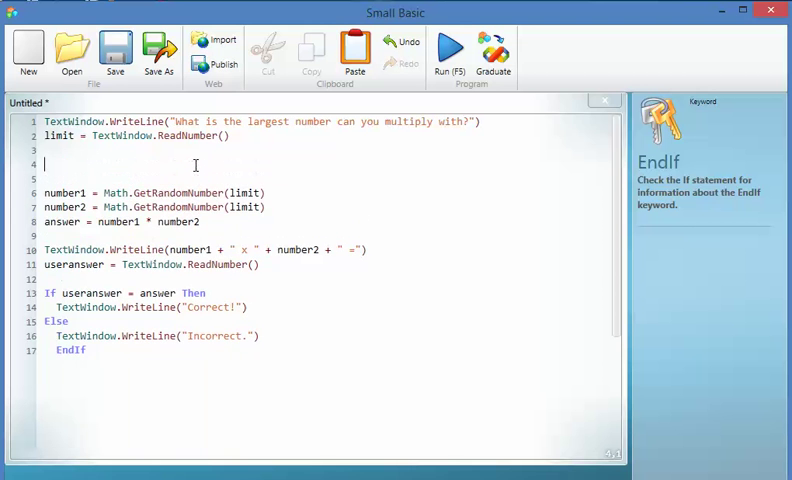
pyautogui.write('For ')
pyautogui.write('i = ')
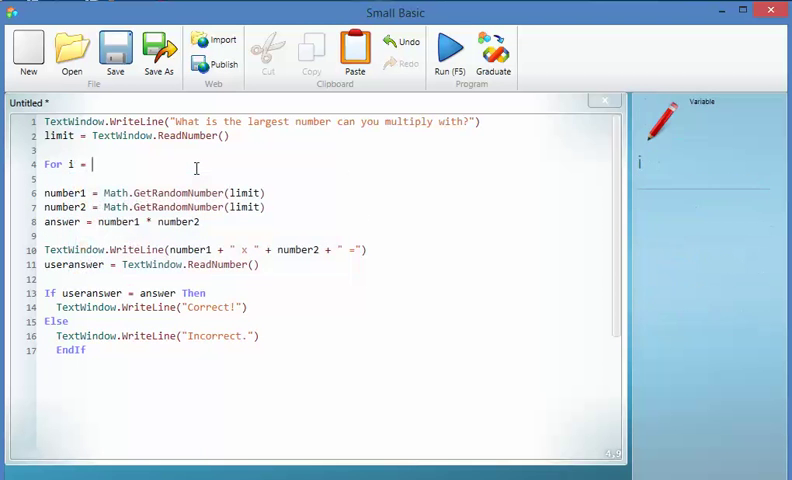
pyautogui.write('1 to 10')
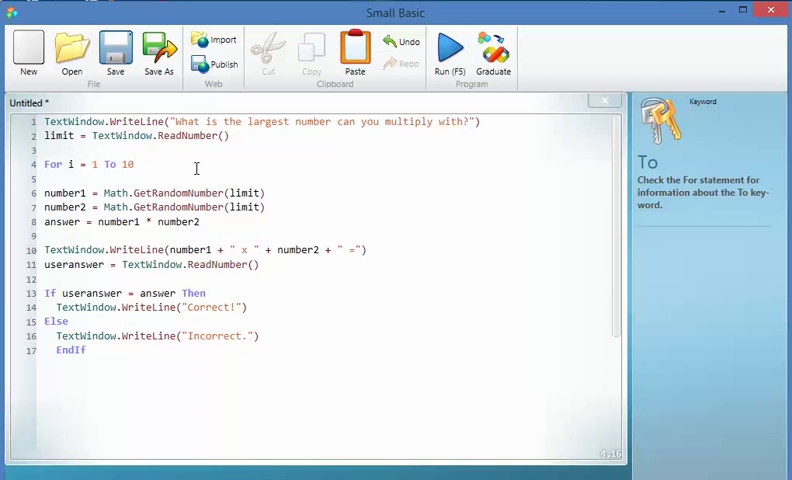
pyautogui.click(115, 357)
pyautogui.press('Return')
pyautogui.press('Return')
pyautogui.write('EndFor')
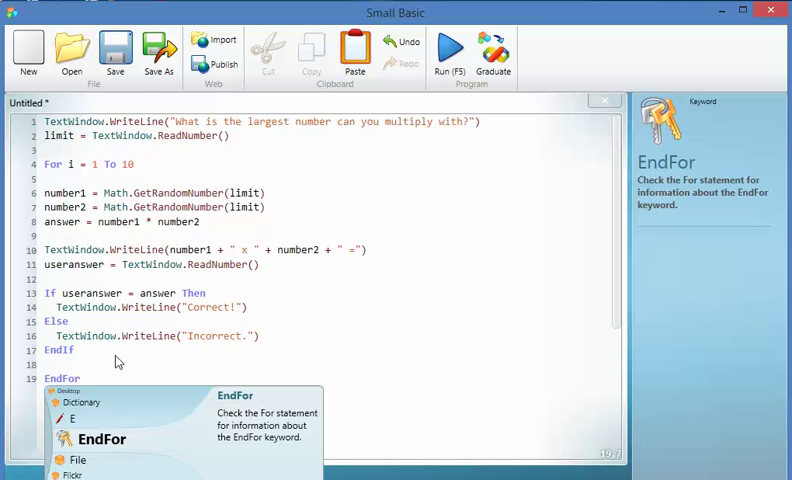
pyautogui.click(189, 293)
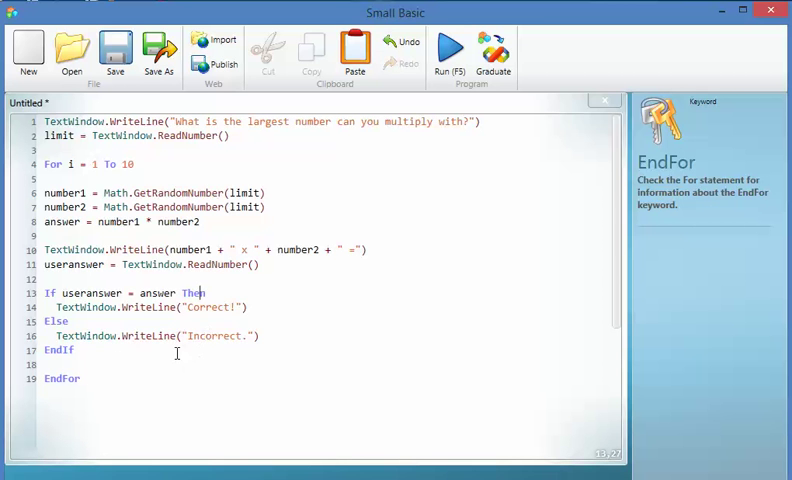
# Step: Add score = score + 1 after Correct! and TextWindow.WriteLine(score) after EndFor, then run
pyautogui.click(253, 307)
pyautogui.press('Return')
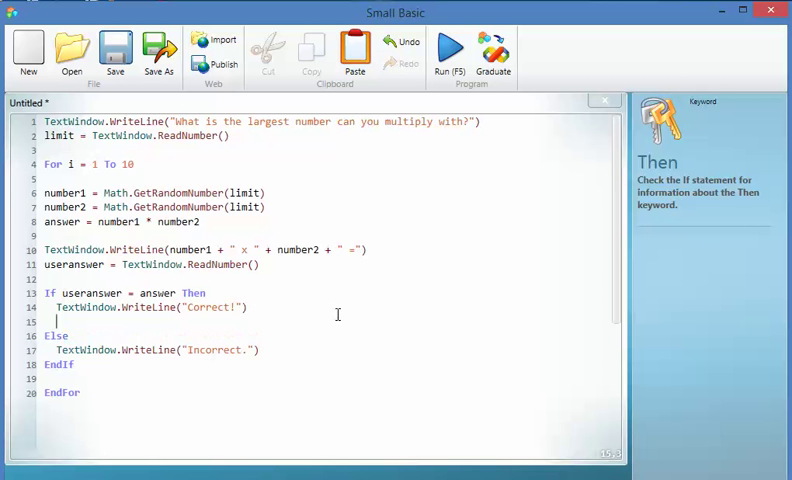
pyautogui.write('score')
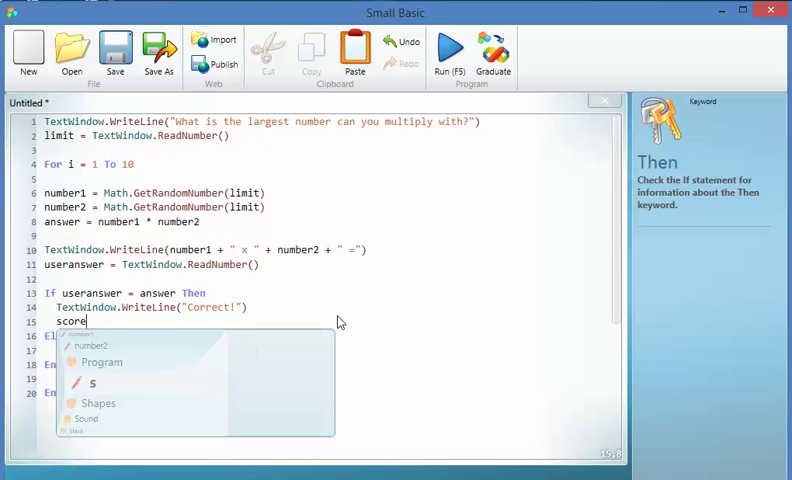
pyautogui.write(' = score ')
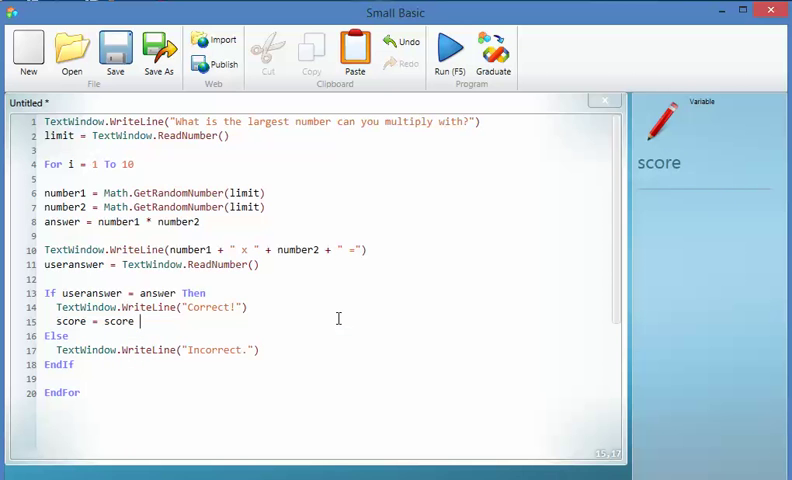
pyautogui.write('+ 1')
pyautogui.click(94, 393)
pyautogui.press('Return')
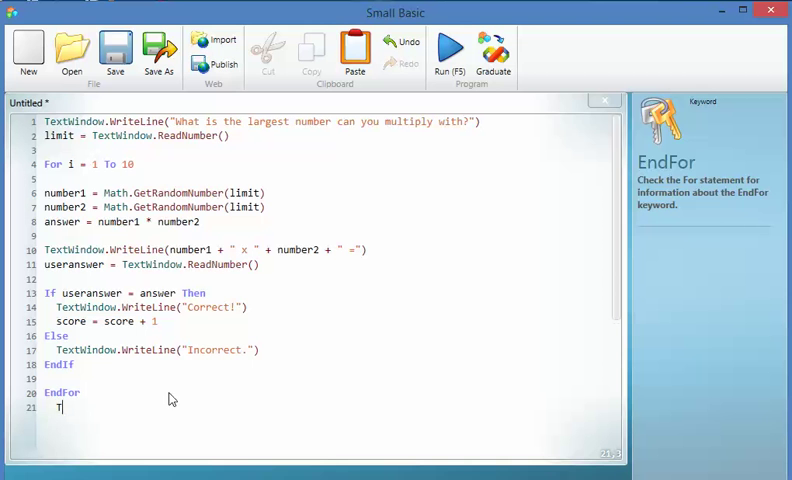
pyautogui.write('Text')
pyautogui.press('Down')
pyautogui.press('Tab')
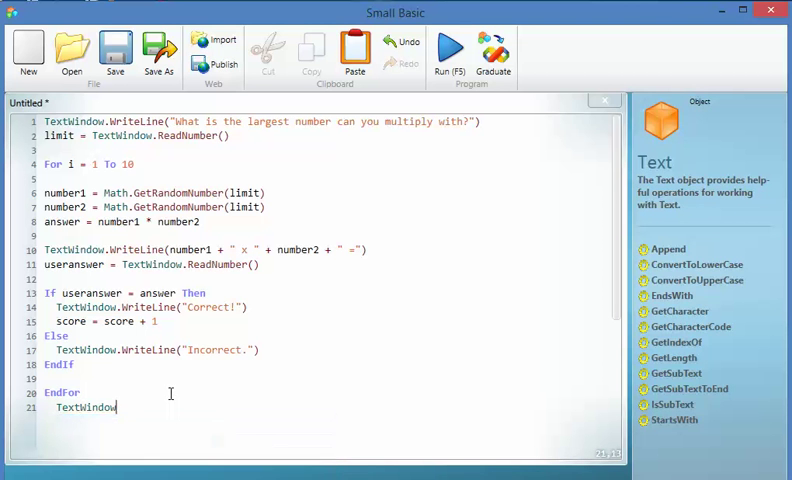
pyautogui.write('.Write')
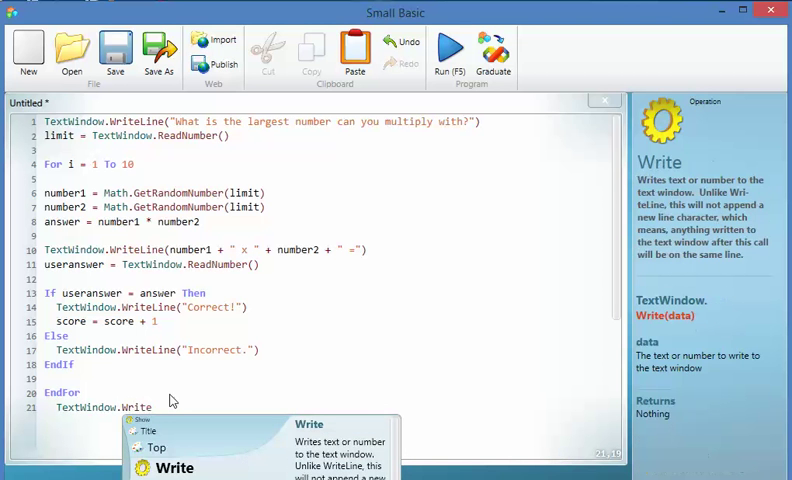
pyautogui.write('L')
pyautogui.press('Tab')
pyautogui.write('(score)')
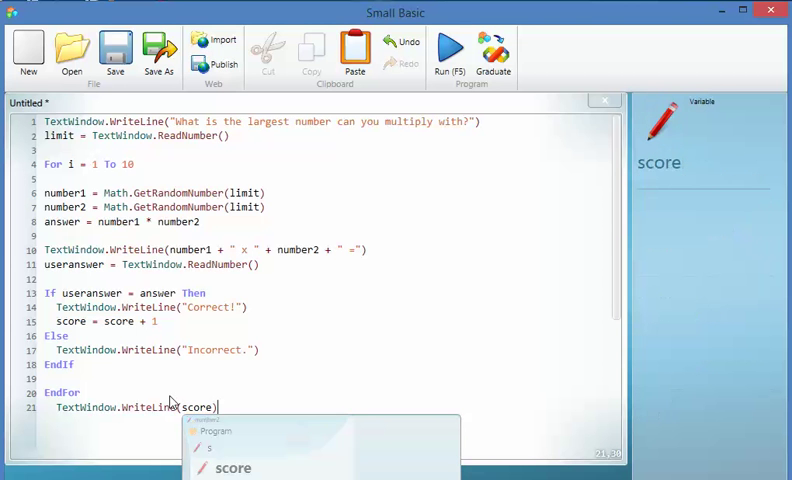
# Step: Run the quiz with limit 10 and answer the first questions: 24, 9, 40, 18
pyautogui.click(447, 57)
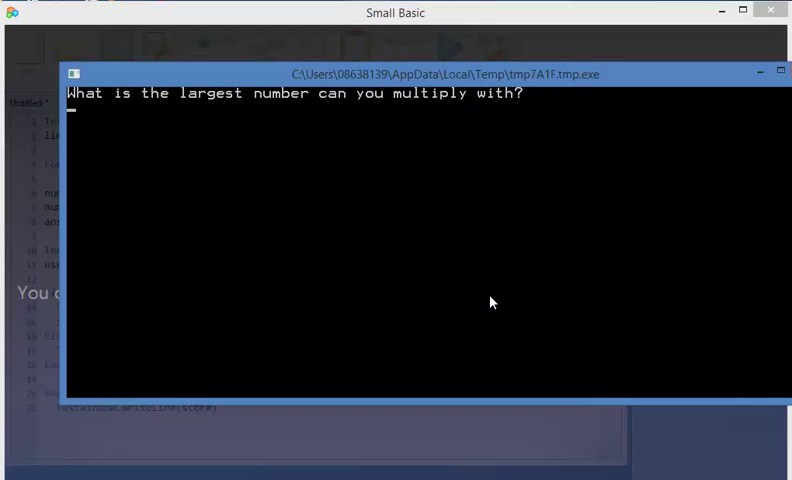
pyautogui.write('10')
pyautogui.press('Return')
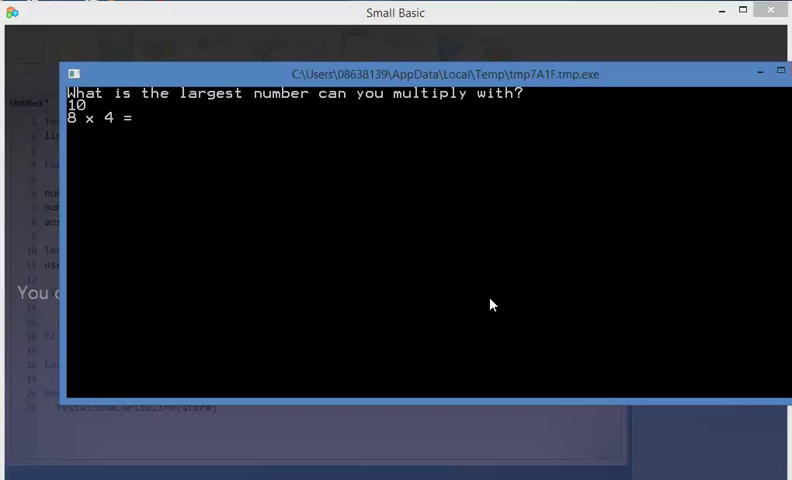
pyautogui.write('24')
pyautogui.press('Return')
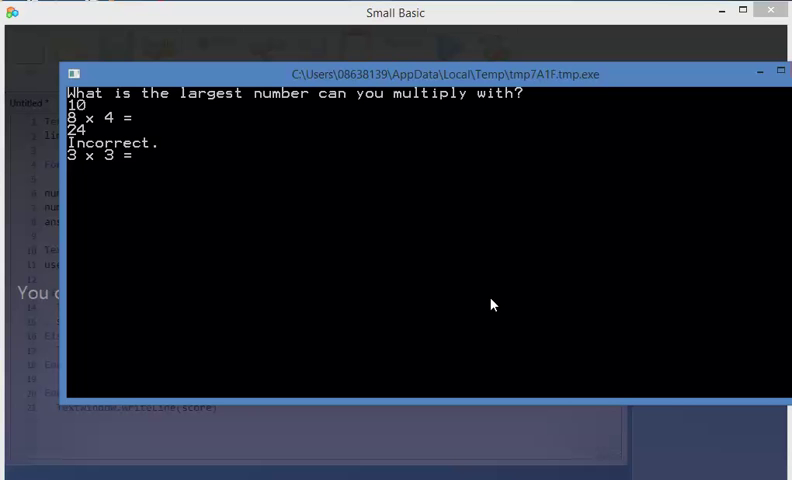
pyautogui.write('9')
pyautogui.press('Return')
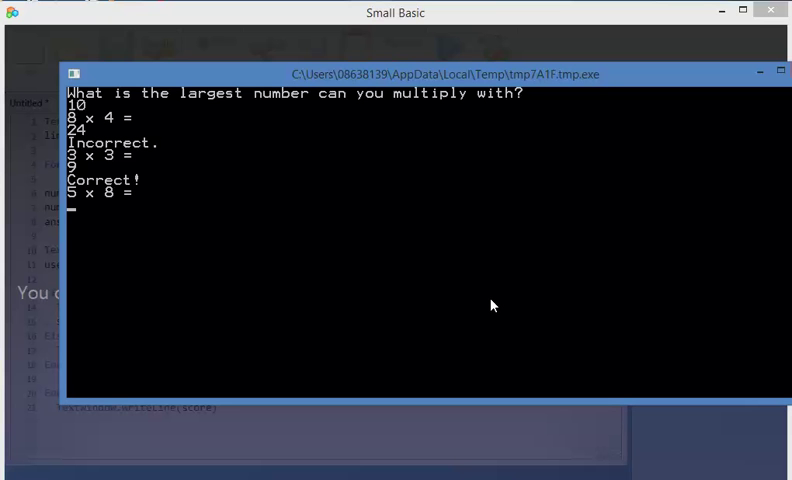
pyautogui.write('40')
pyautogui.press('Return')
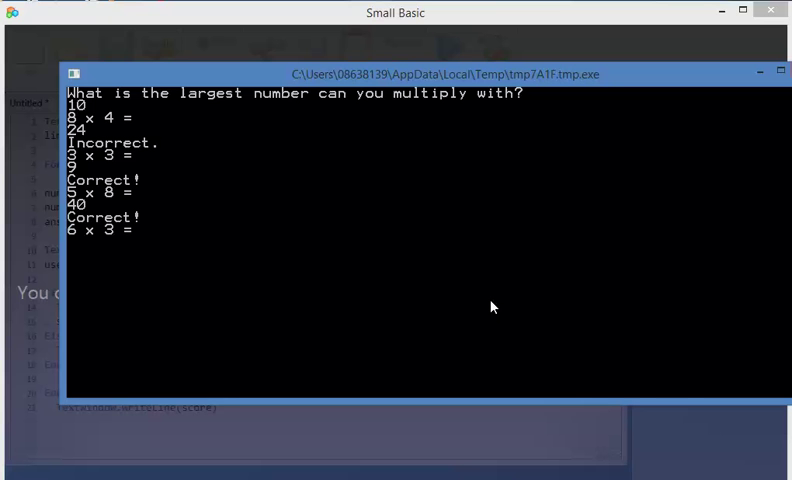
pyautogui.write('18')
pyautogui.press('Return')
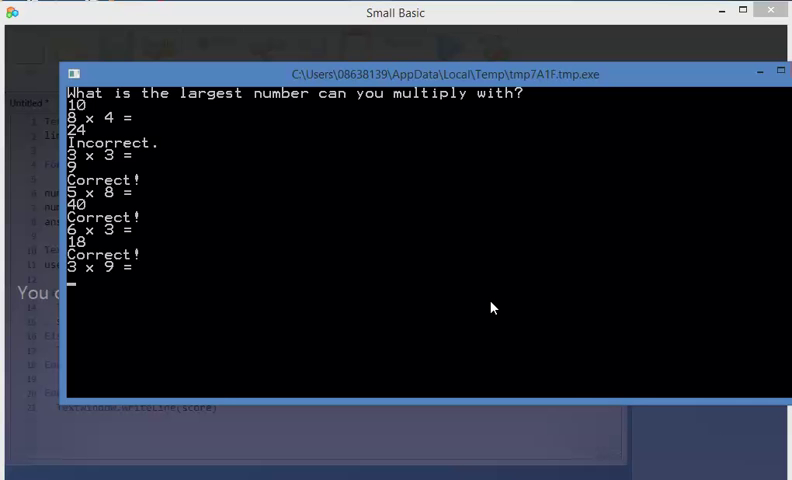
pyautogui.write('99')
# Step: Answer the remaining questions (99, 12, 30, 10, 6, 42) to finish with a final score of 7
pyautogui.press('Return')
pyautogui.write('12')
pyautogui.press('Return')
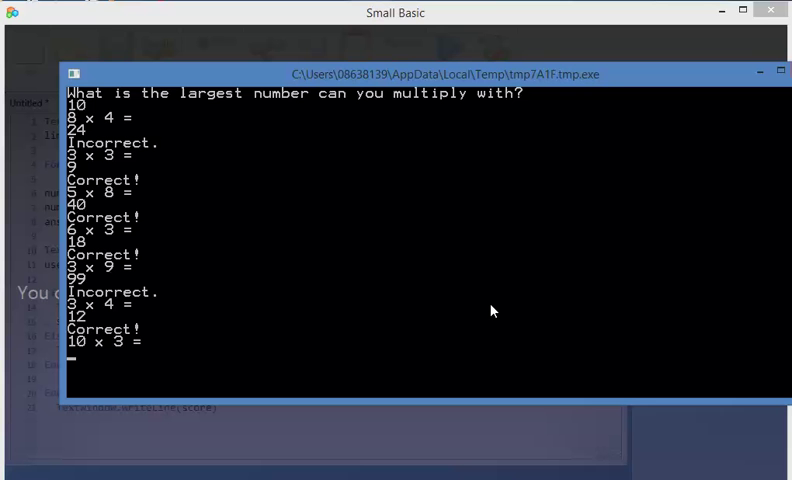
pyautogui.write('30')
pyautogui.press('Return')
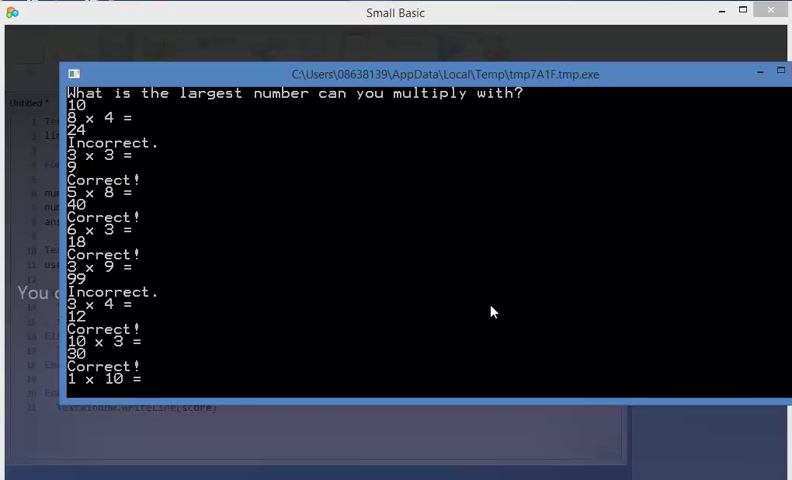
pyautogui.write('10')
pyautogui.press('Return')
pyautogui.write('6')
pyautogui.press('Return')
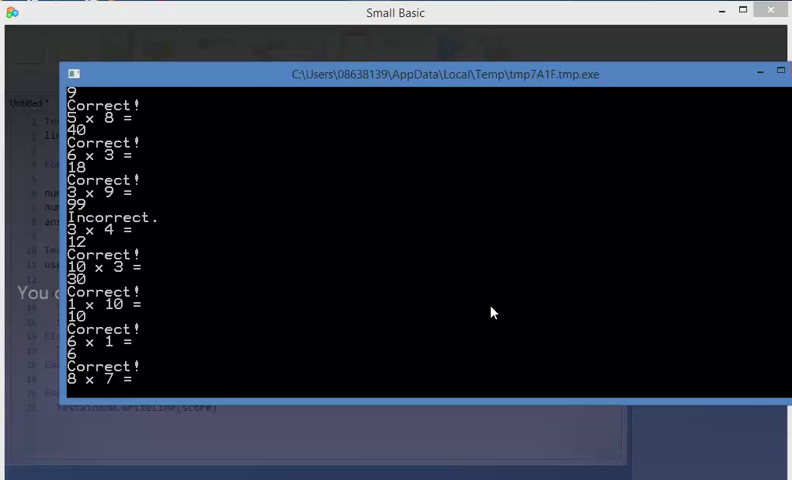
pyautogui.write('42')
pyautogui.press('Return')
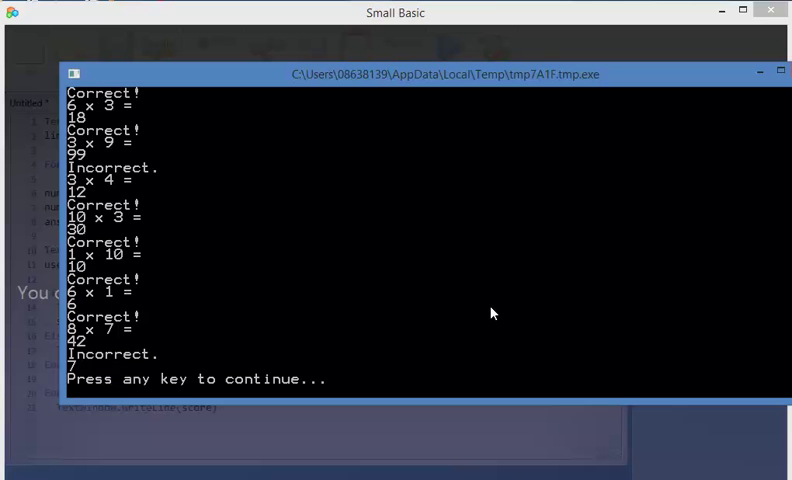